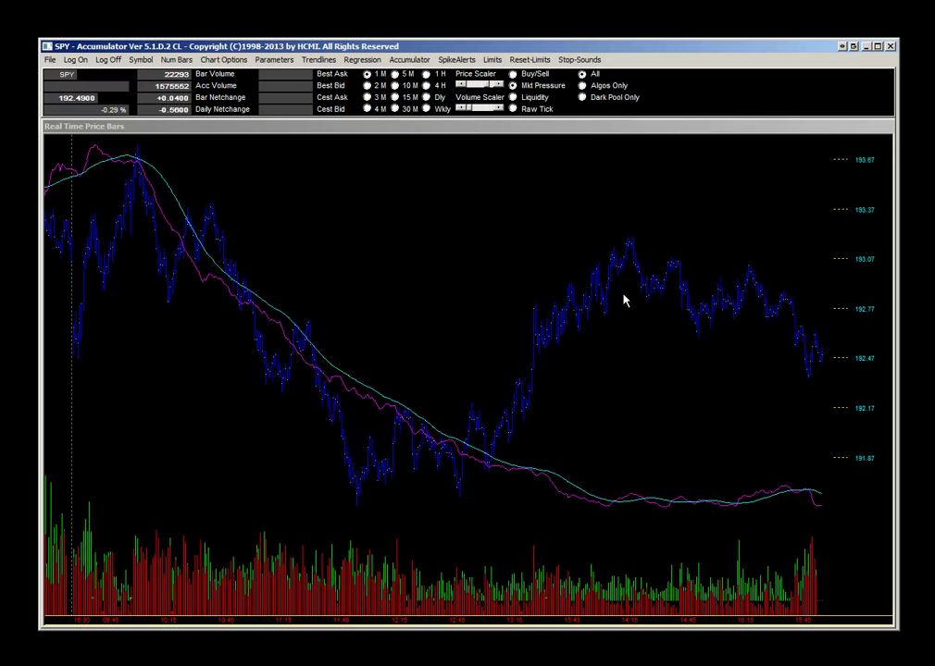
Step: Switch the SPY chart's accumulator line from Mkt Pressure to Buy/Sell
left_click(514, 75)
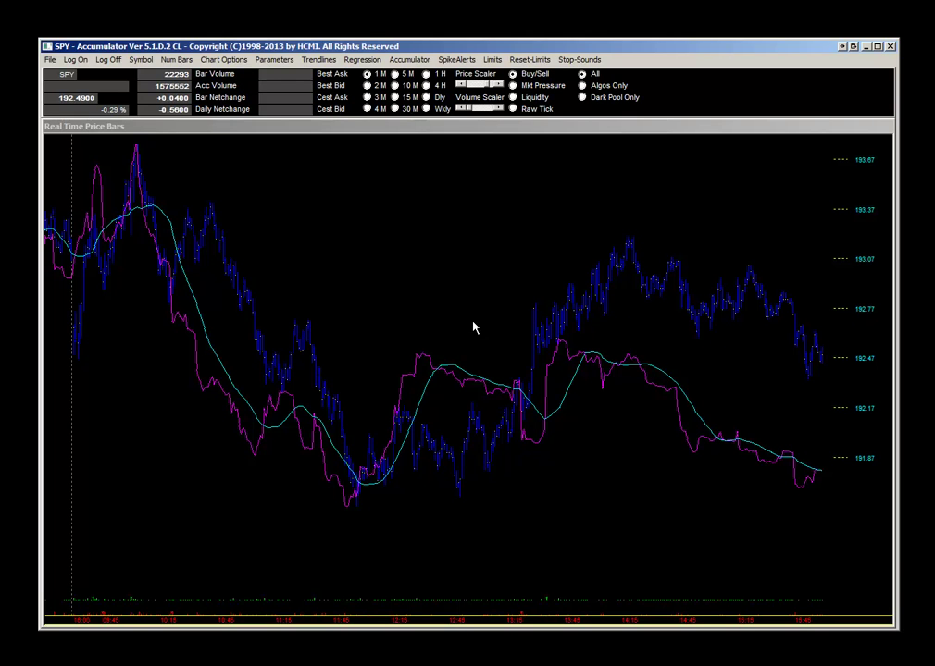
Step: Raise the Volume Scaler twice for taller volume bars, then read bar price and time data
left_click(500, 109)
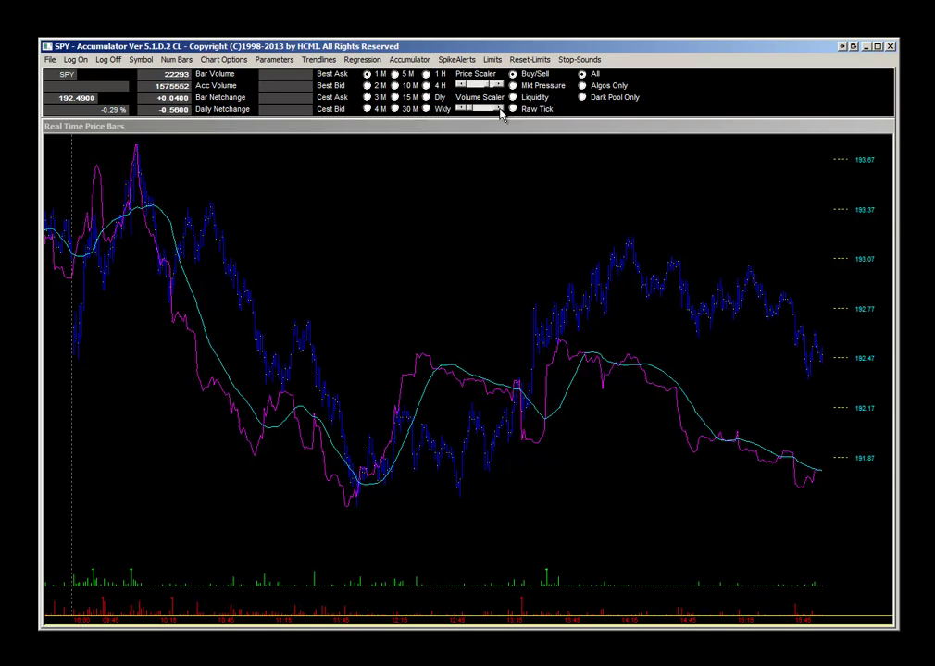
left_click(500, 109)
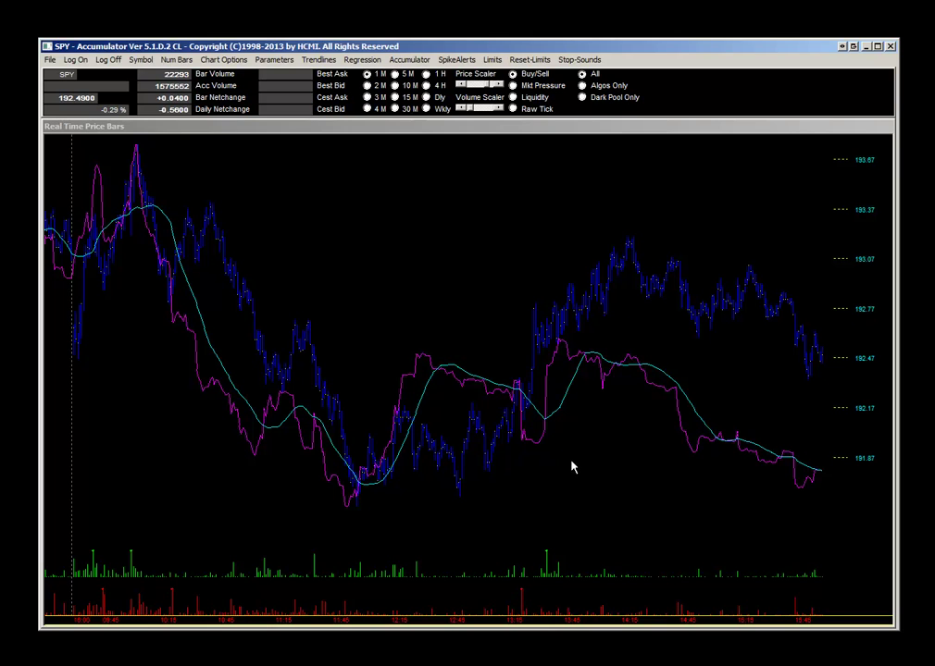
left_click(569, 494)
left_click_drag(521, 310, 548, 526)
left_click(582, 86)
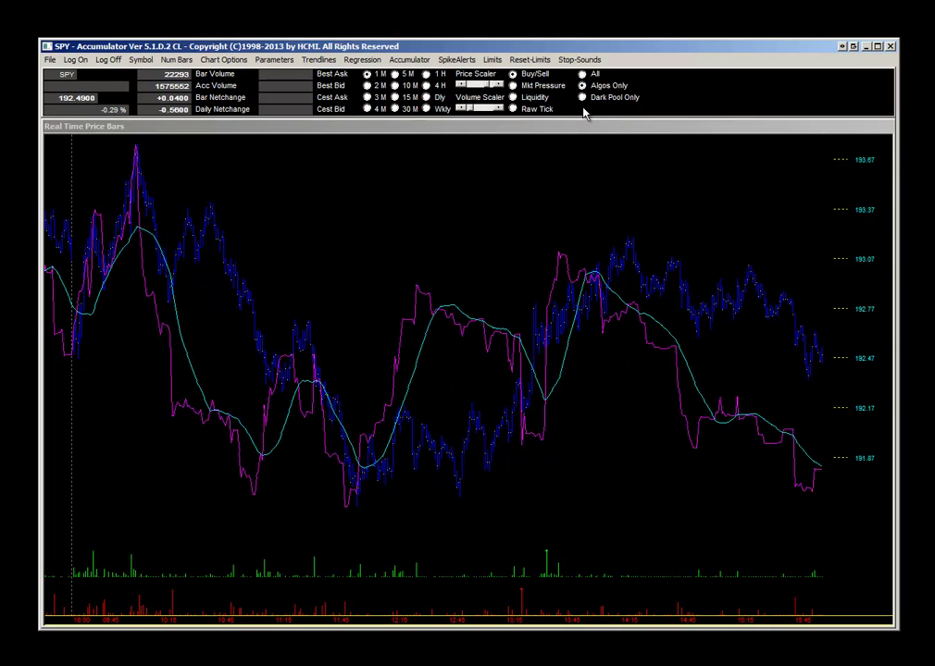
left_click(582, 75)
left_click(582, 86)
left_click(542, 404)
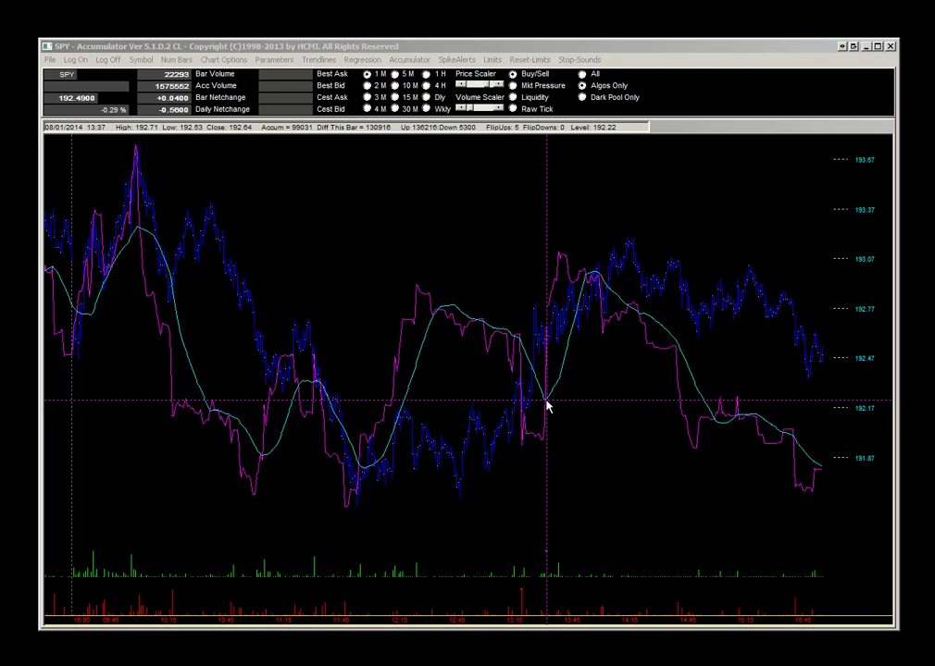
left_click(583, 74)
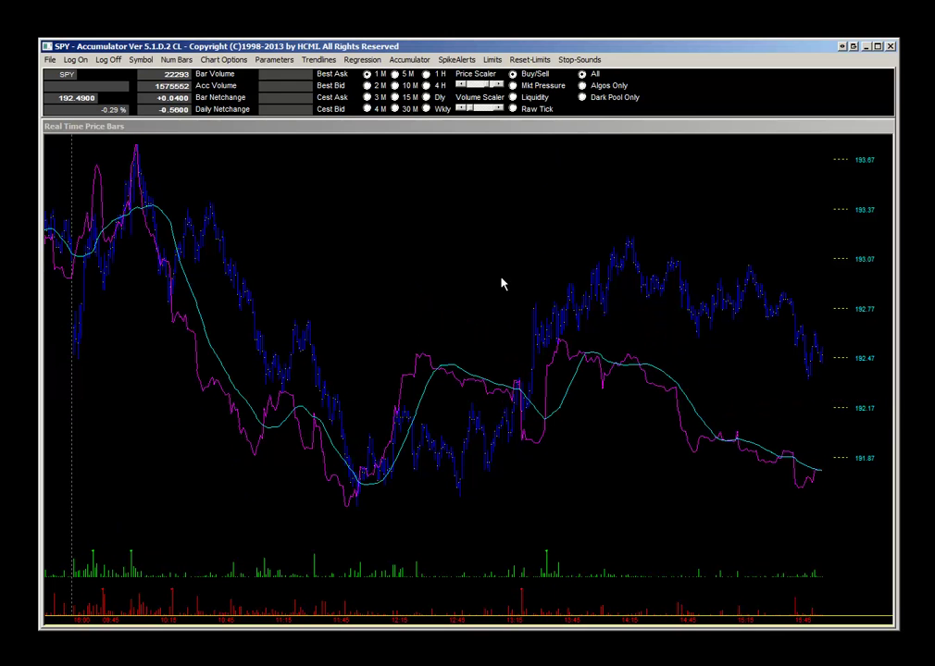
left_click(541, 421)
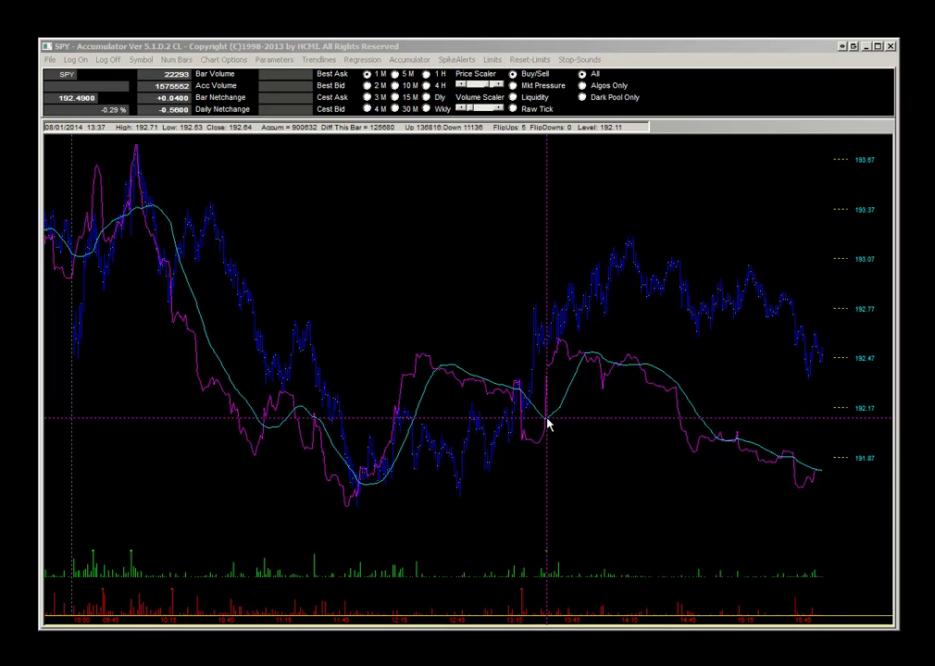
left_click(545, 424)
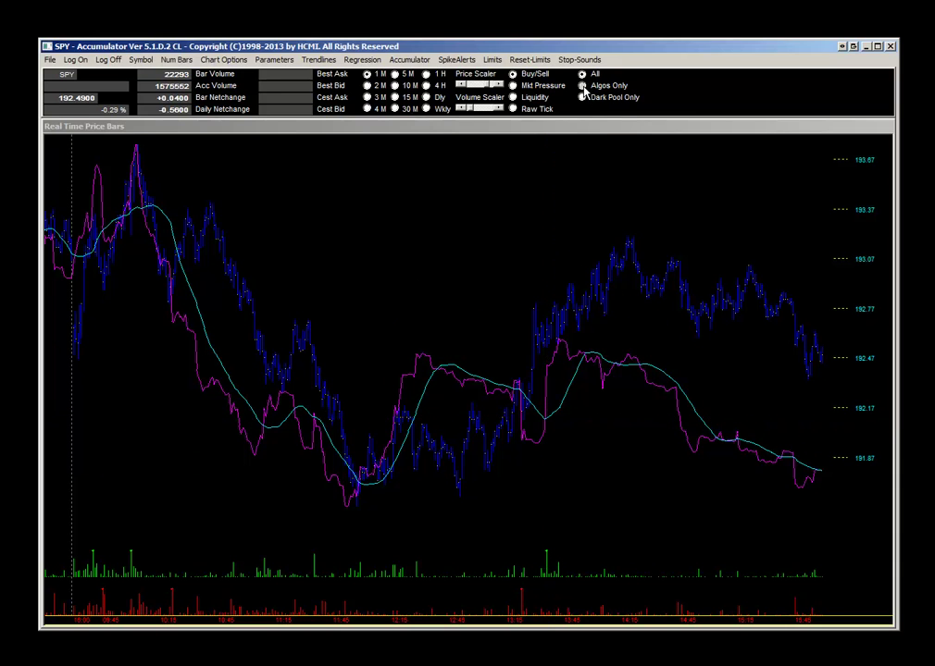
left_click(582, 85)
left_click(546, 426)
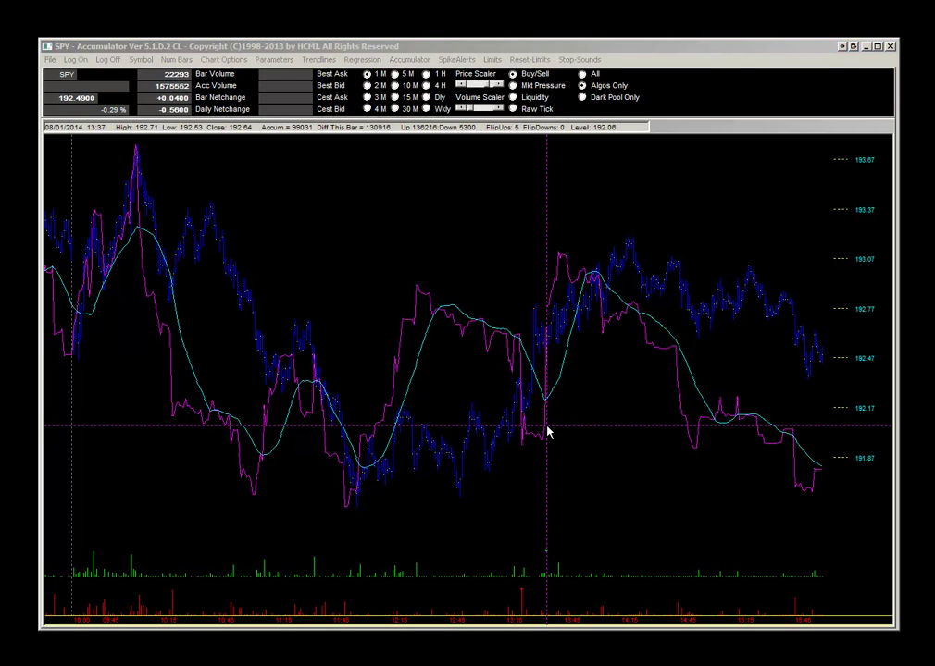
left_click(546, 432)
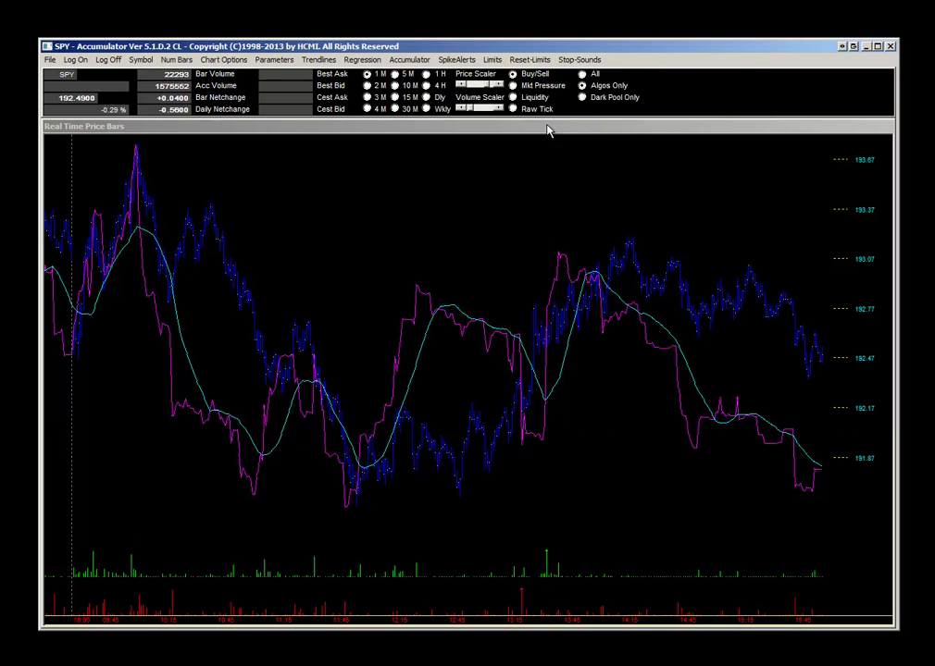
left_click(582, 97)
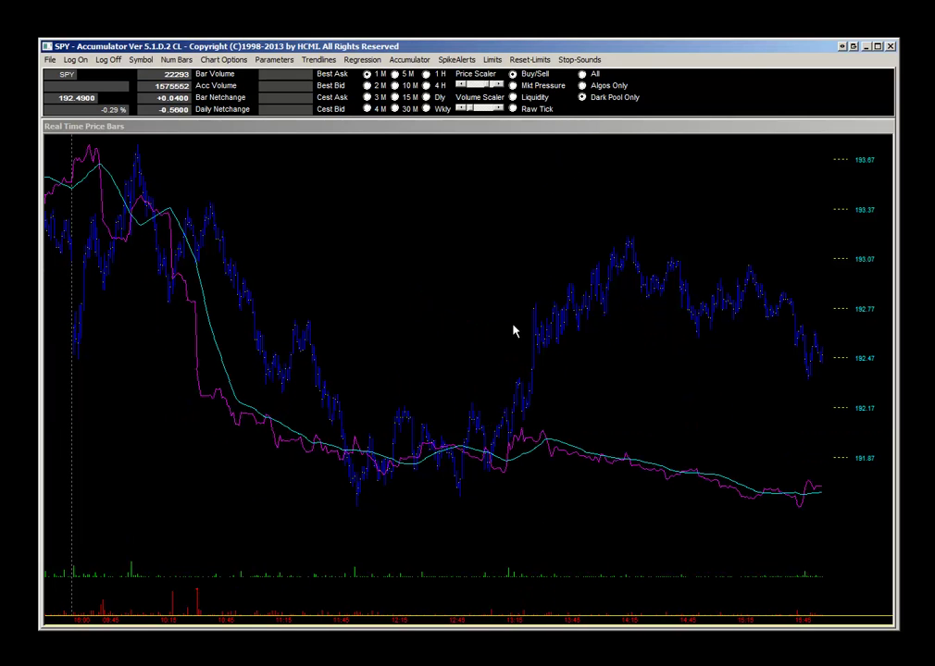
left_click(582, 85)
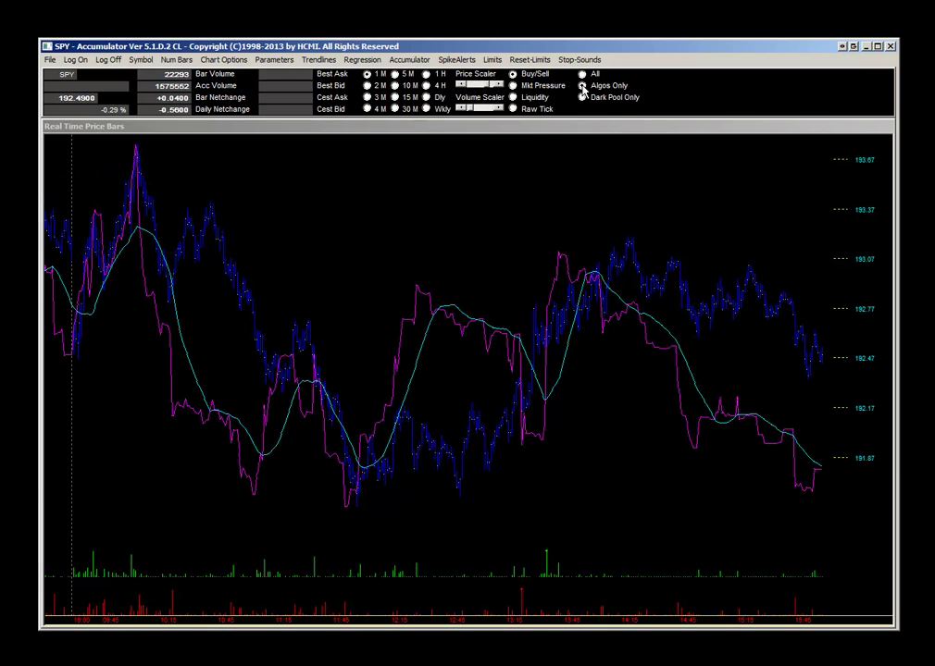
left_click(547, 492)
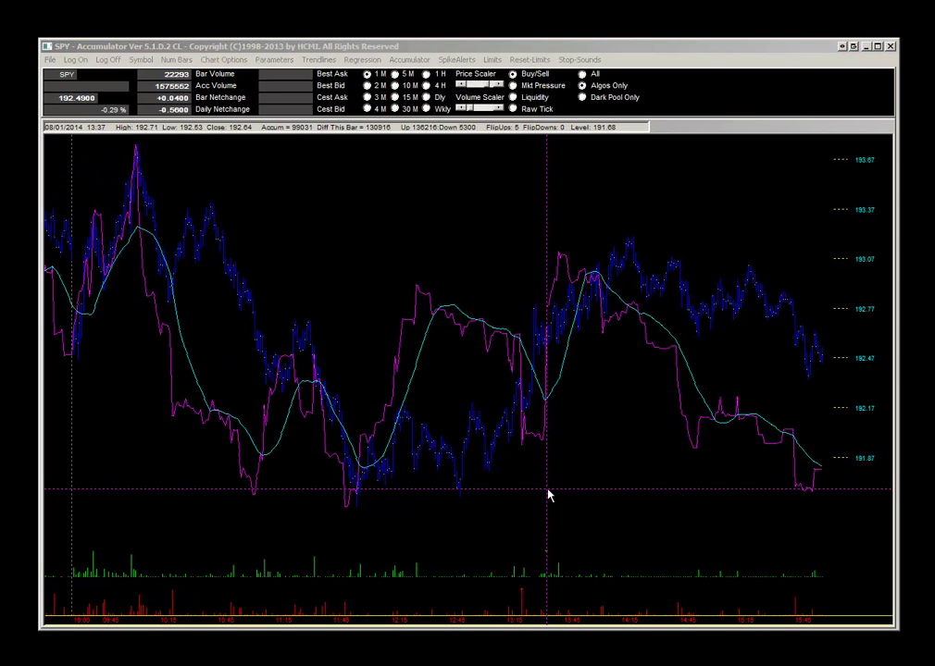
left_click(547, 496)
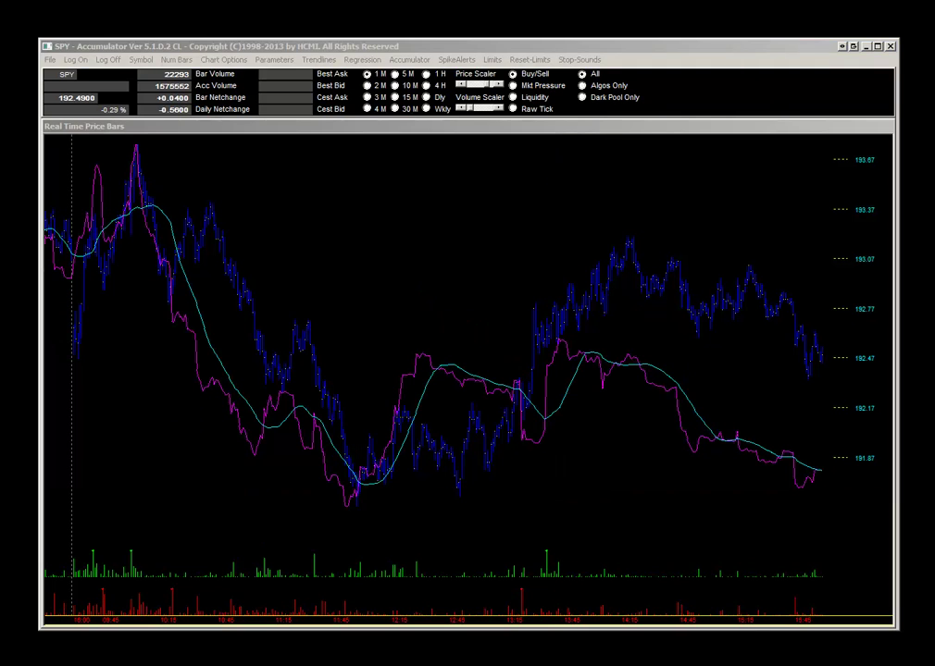
Step: Select Liquidity, shrink the volume bars slightly, and trendline the opening low to the 10:04 high
left_click(513, 97)
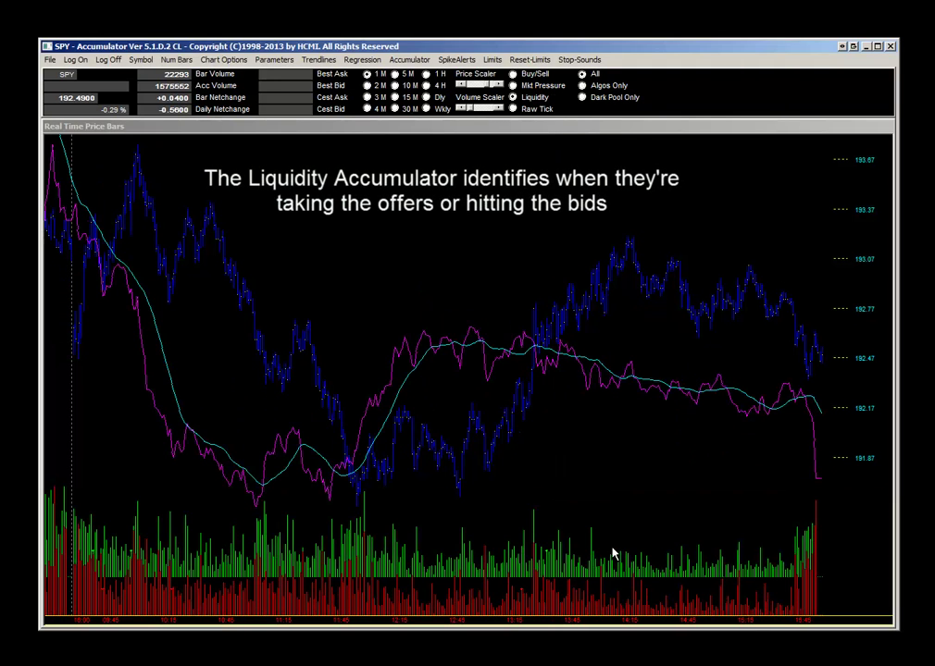
left_click_drag(459, 110, 464, 109)
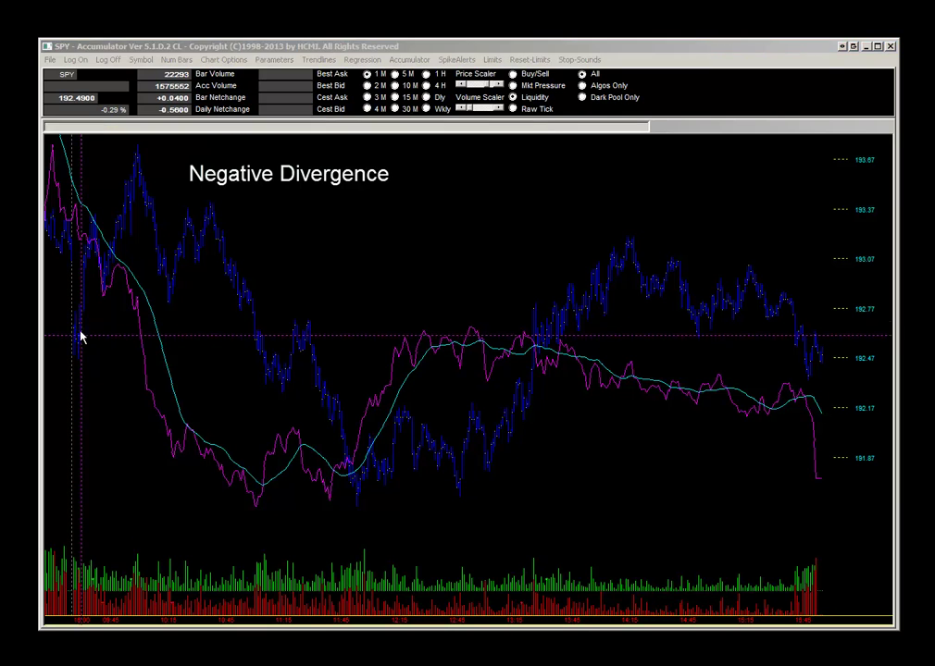
left_click_drag(79, 353, 144, 164)
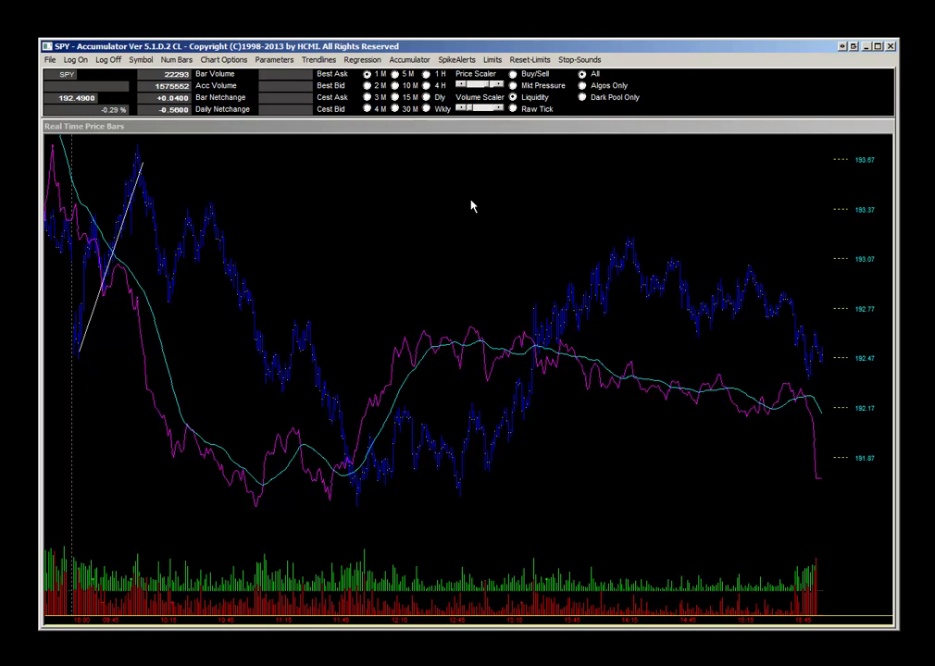
Step: Draw a trendline along the accumulator's rising lows and short lines at the 09:30 and 11:15 price lows
left_click(273, 389)
left_click_drag(280, 378, 359, 497)
mouse_move(253, 506)
left_mouse_down()
mouse_move(316, 483)
mouse_move(341, 458)
left_mouse_up()
left_click_drag(73, 346, 103, 348)
left_click_drag(257, 378, 290, 378)
Step: Redraw the white trendline linking the two late-morning accumulator lows near 11:30
left_click_drag(254, 509, 266, 508)
left_click_drag(355, 508, 366, 501)
left_click_drag(259, 506, 336, 493)
Step: Draw a long white line rising across the upper chart near 193.6 and bring up the Trendlines menu
left_click(319, 59)
left_click(335, 244)
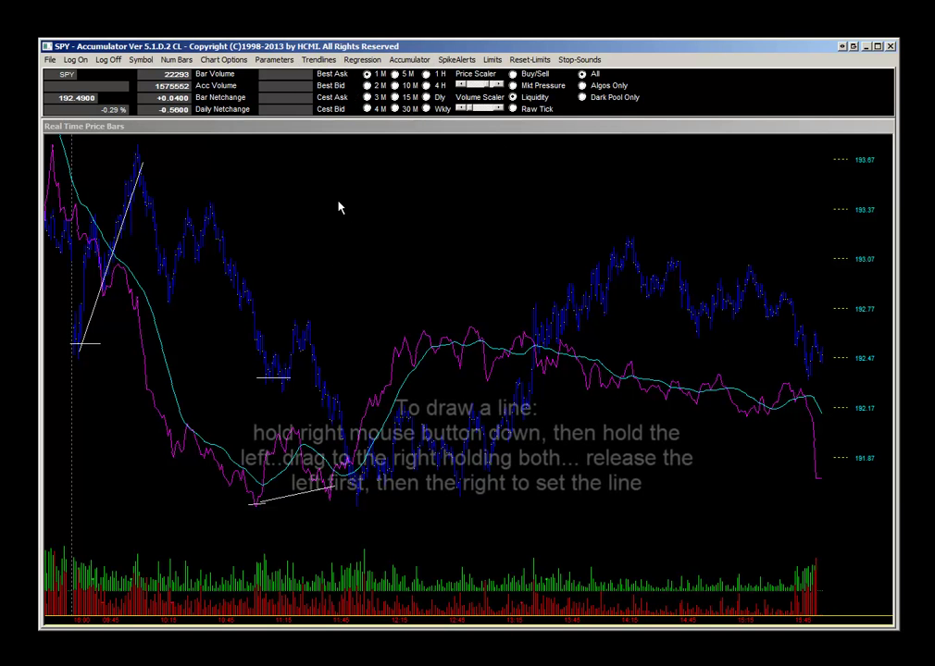
right_click(338, 204)
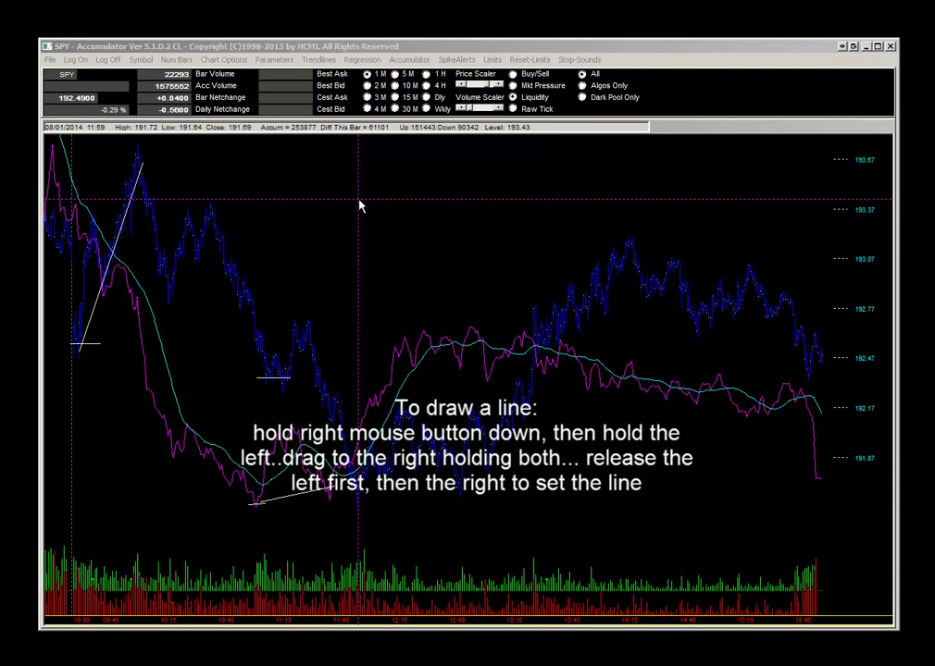
left_click_drag(359, 199, 650, 184)
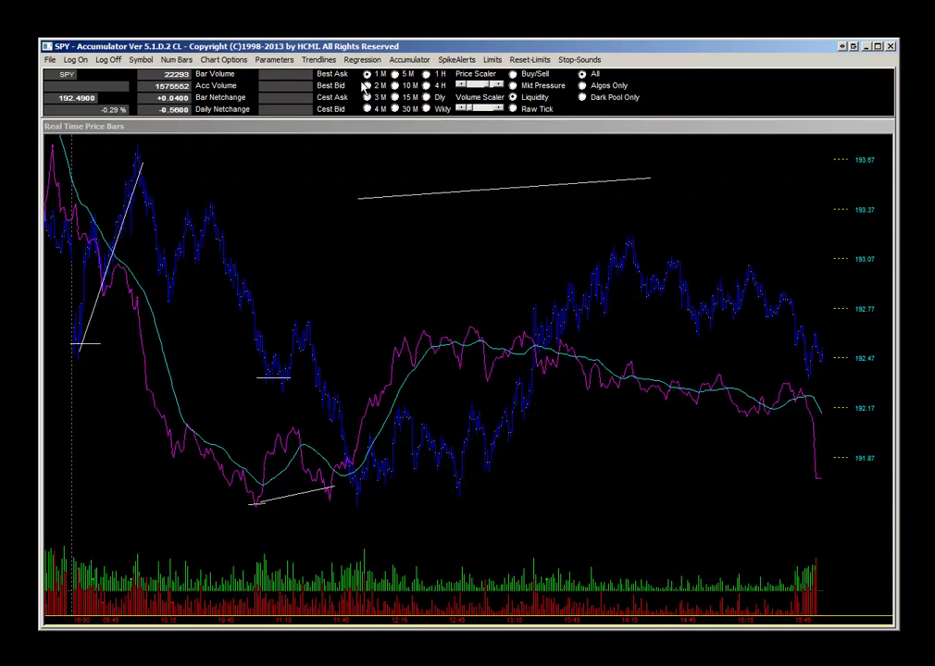
left_click(323, 61)
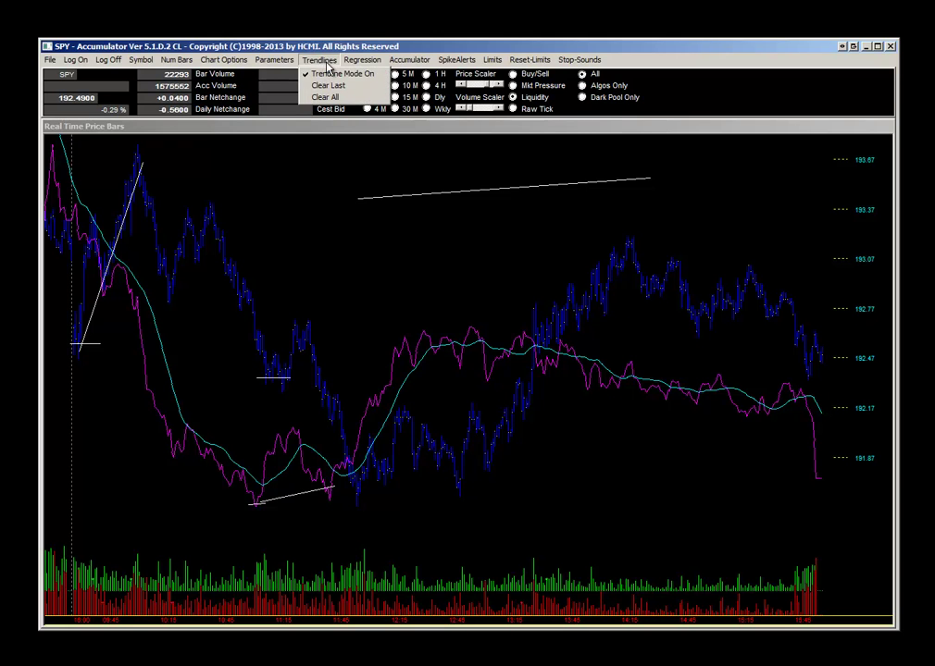